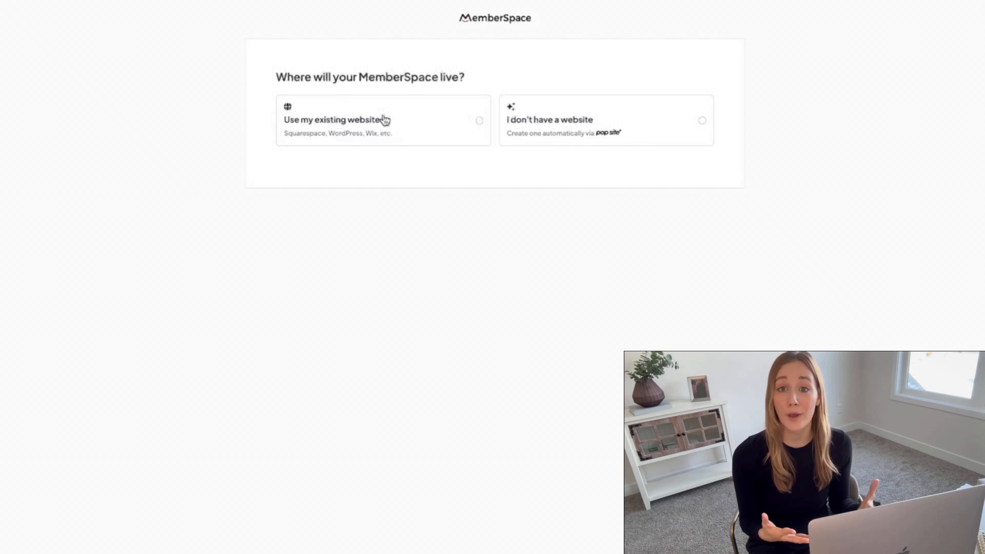
Step: Set up MemberSpace for an existing Squarespace website with the URL botanicalartprints.com and the business name Botanical Art Prints
click(384, 120)
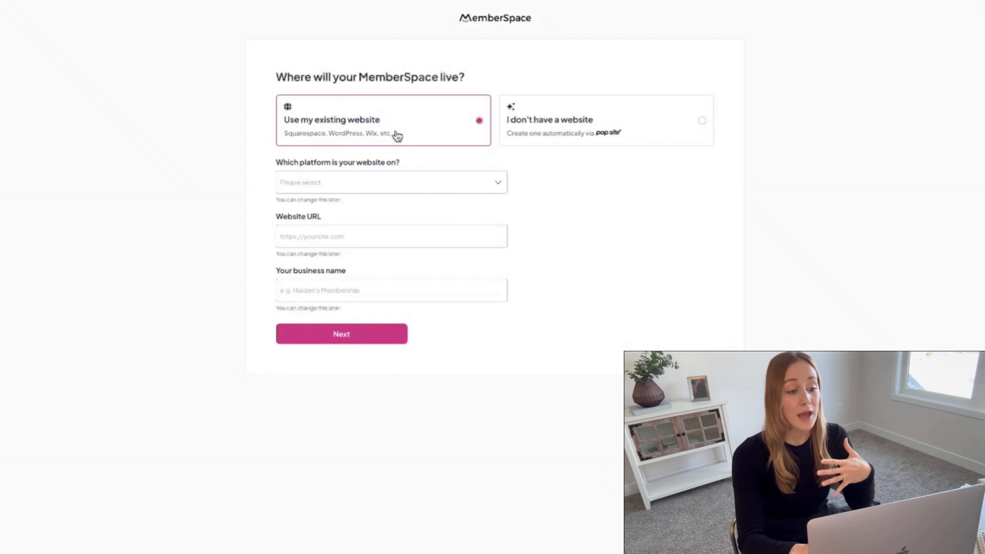
click(357, 187)
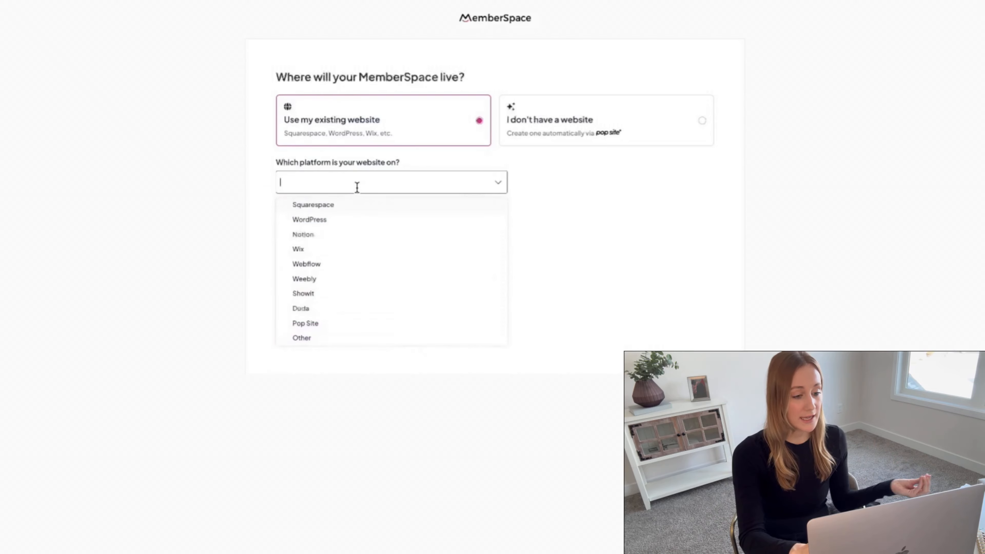
click(346, 210)
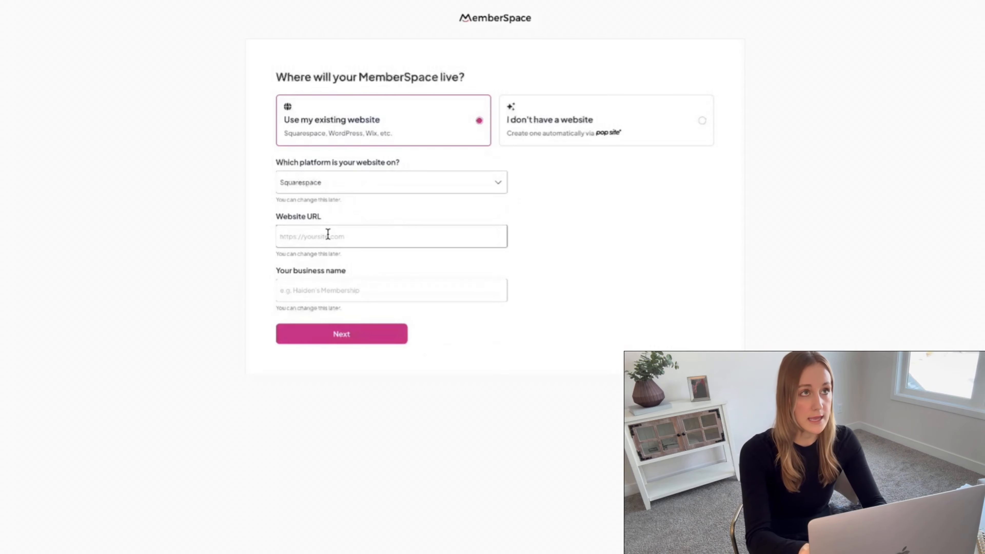
text(bota)
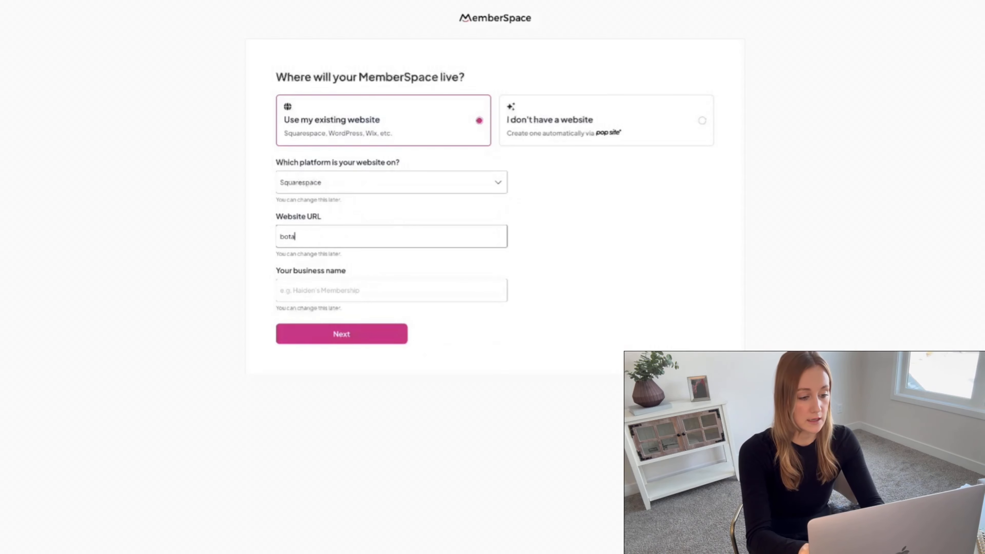
text(nicalartprint)
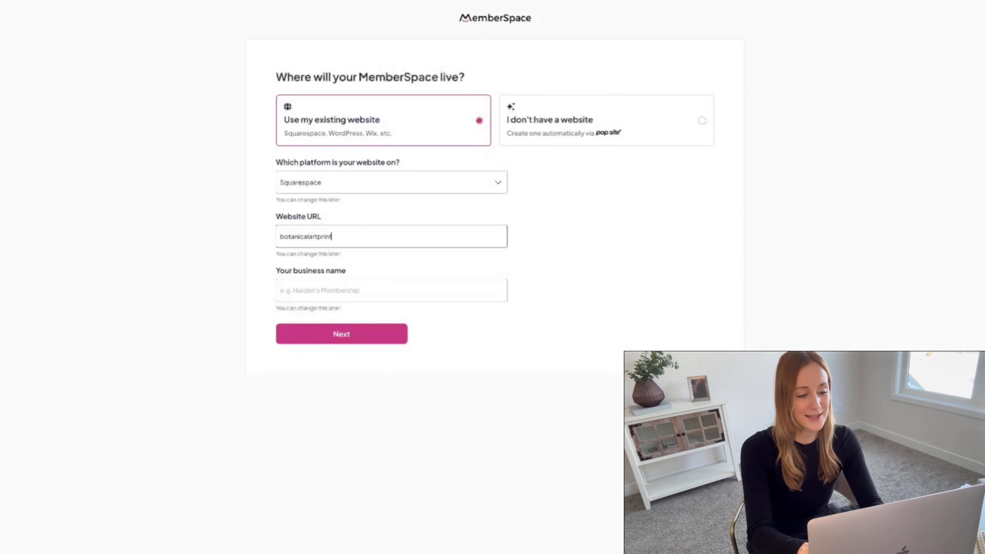
text(s.com)
click(328, 289)
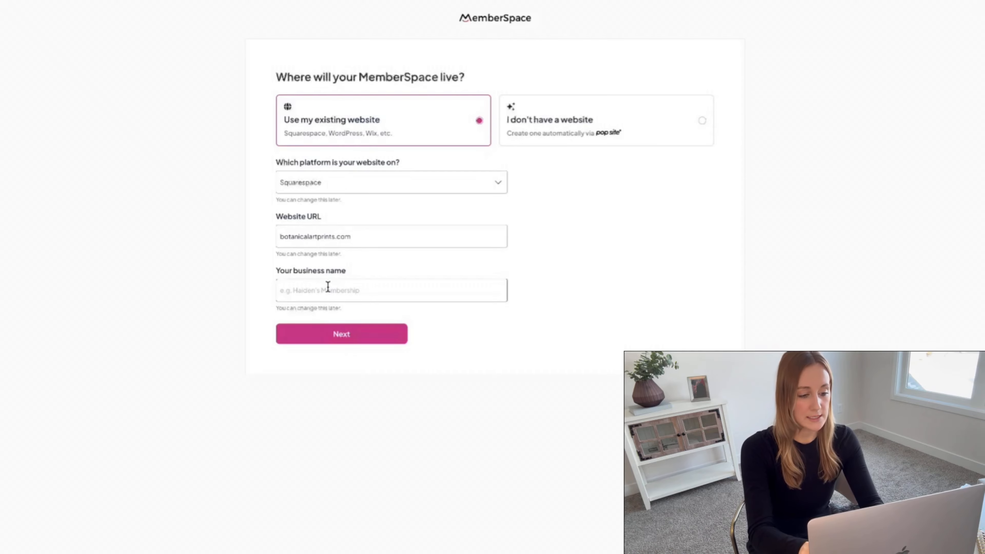
text(Botanical Art Prints)
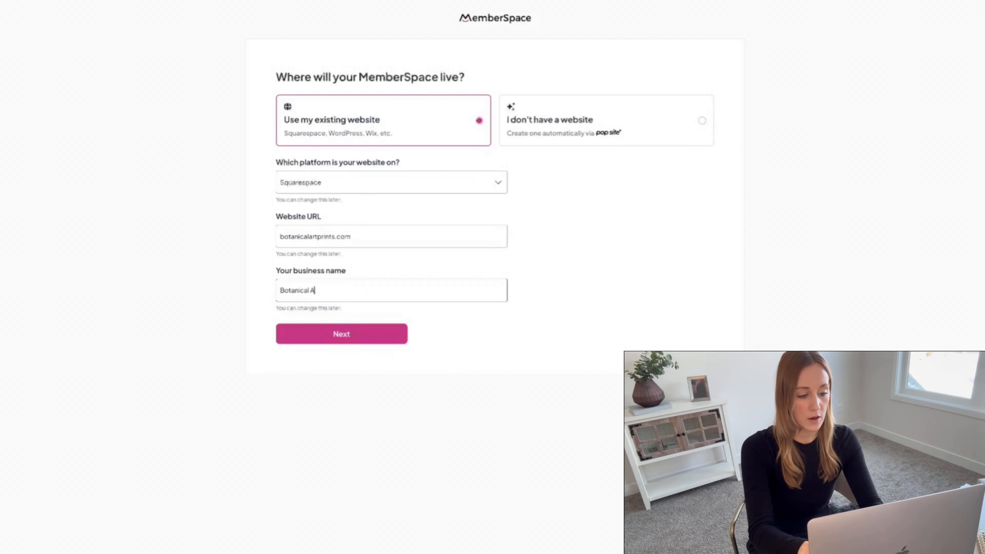
click(336, 341)
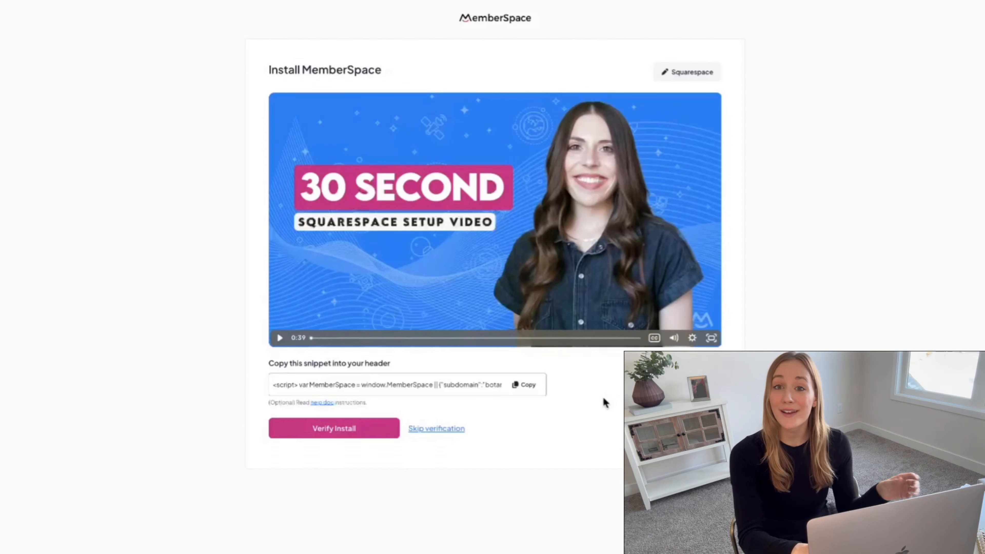
Step: Copy the MemberSpace install snippet and open the Code Injection settings of the website in Squarespace
click(526, 386)
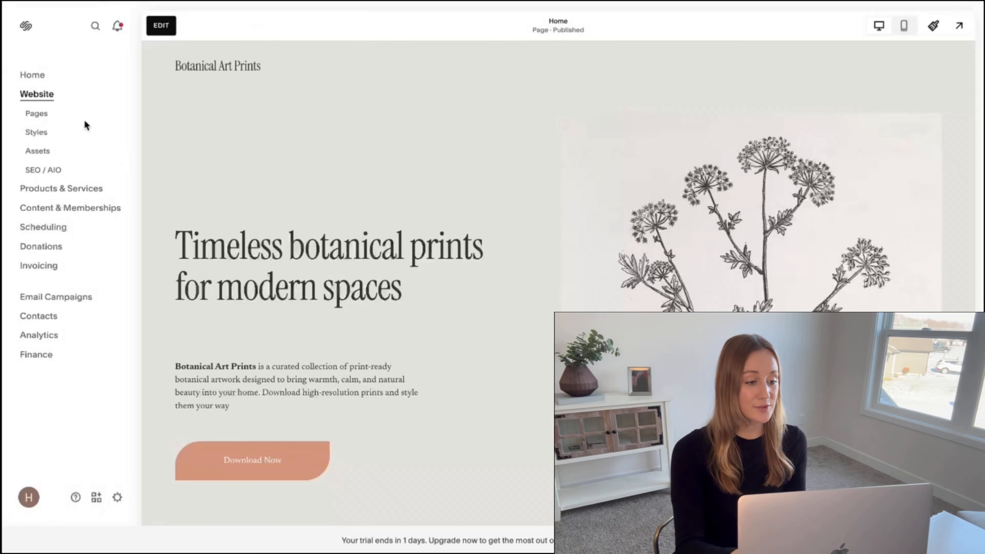
click(40, 120)
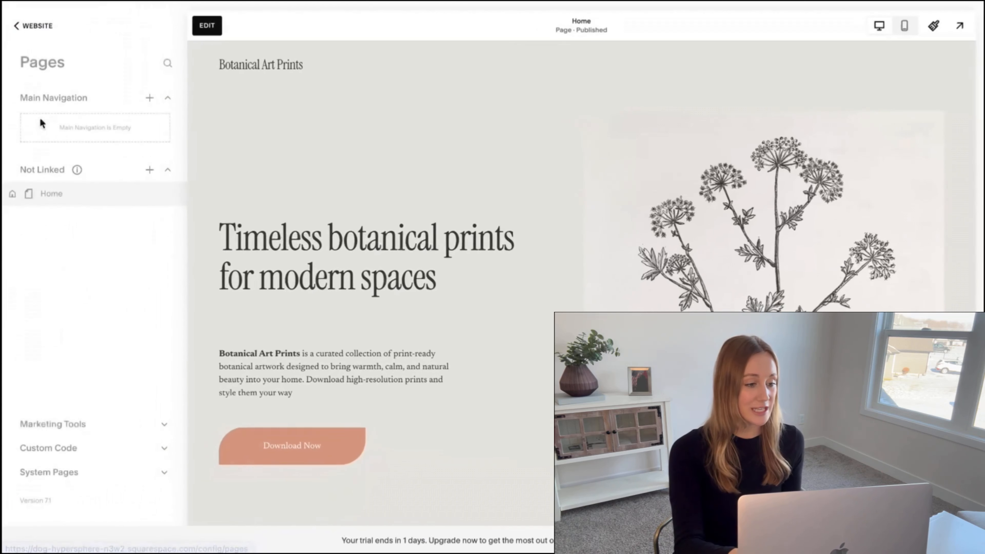
click(78, 446)
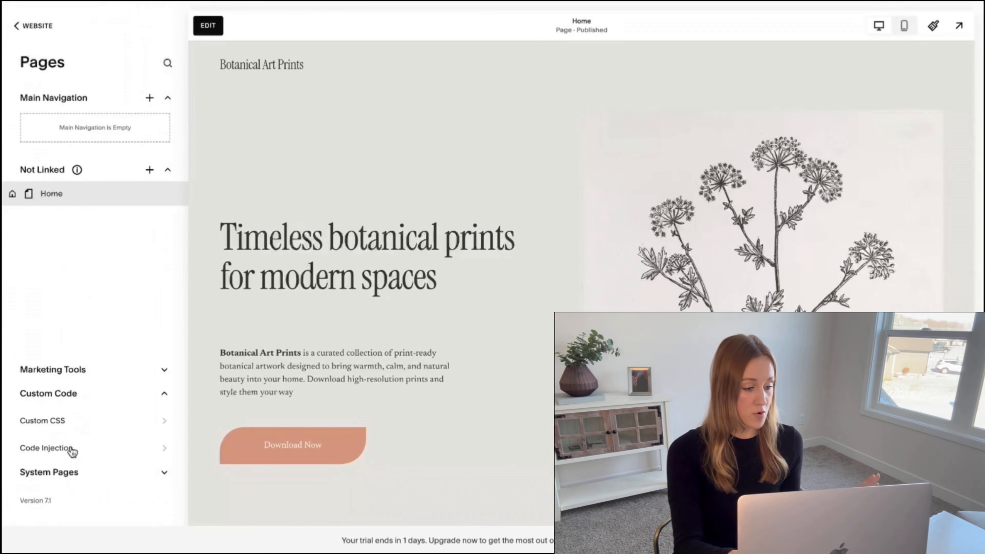
click(78, 452)
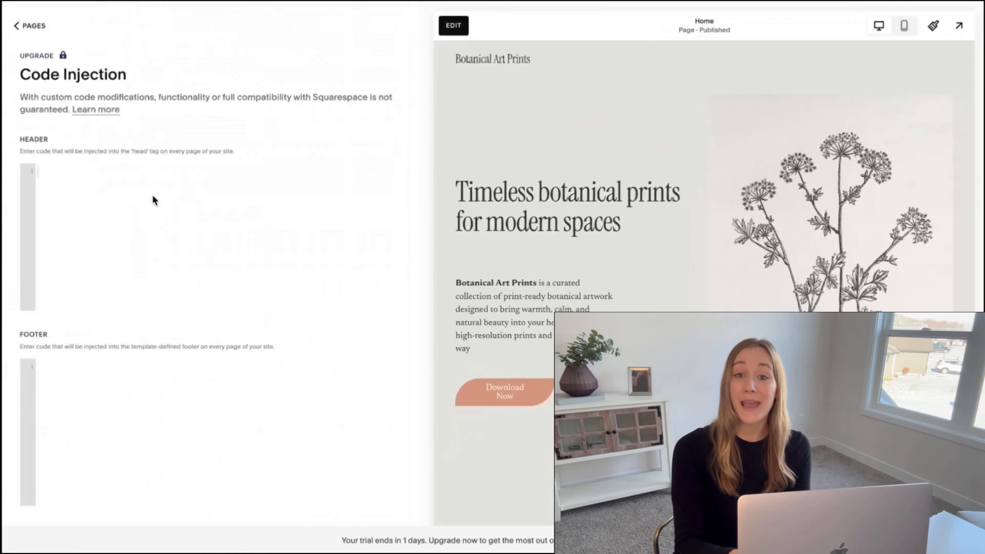
Step: Paste the MemberSpace snippet into the site-wide header code, save it, and open the site view
click(152, 196)
key(super+v)
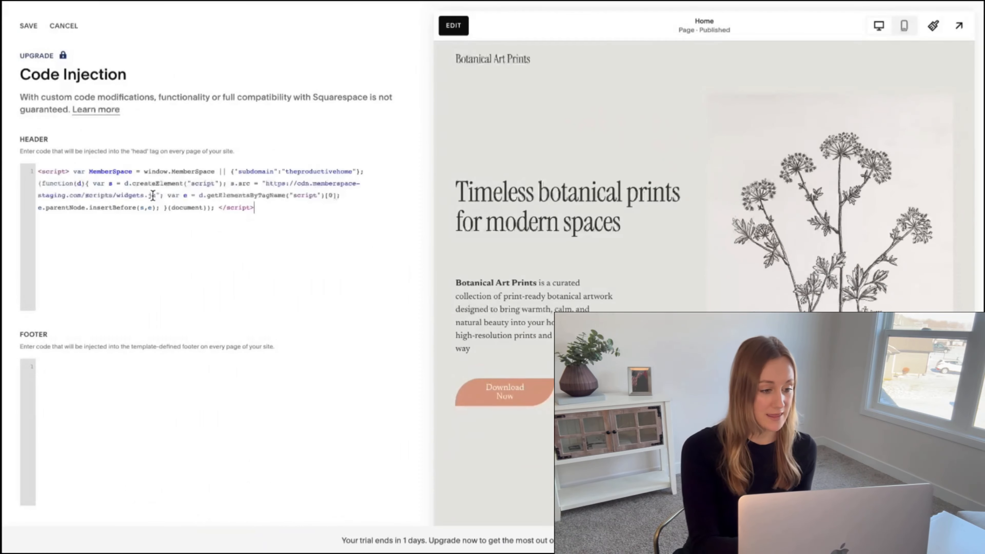
click(27, 32)
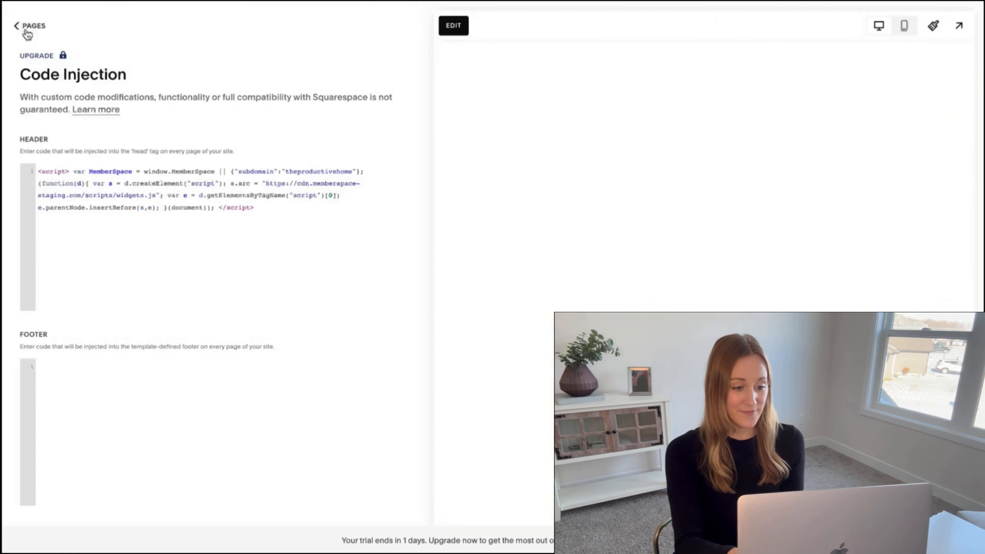
click(960, 27)
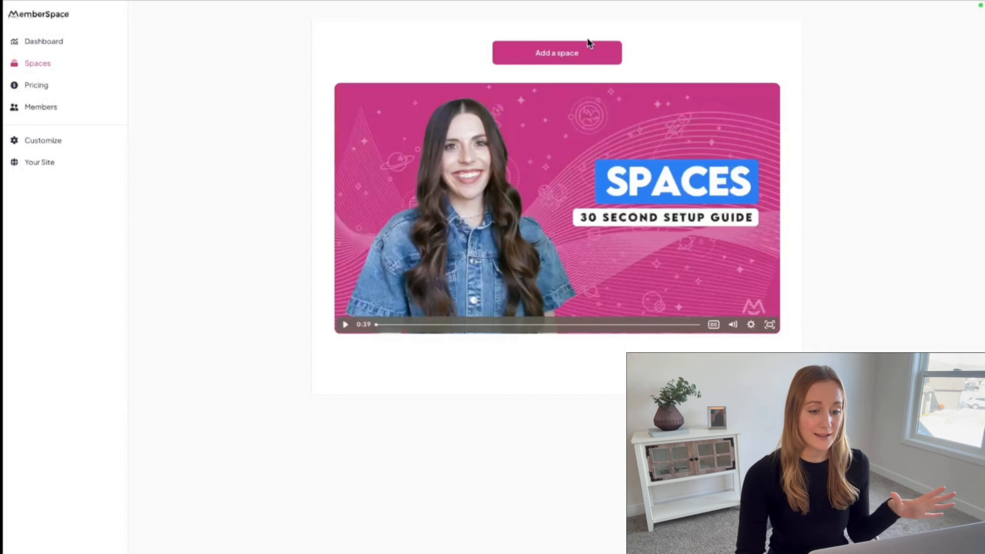
Step: Start a new space in MemberSpace with the title Black & White Prints
click(586, 49)
click(475, 98)
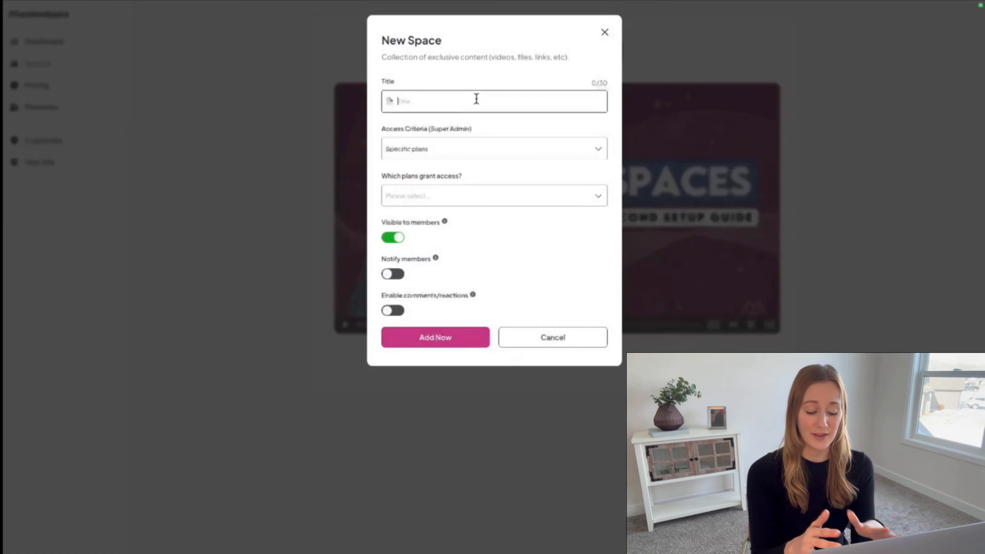
text(Black )
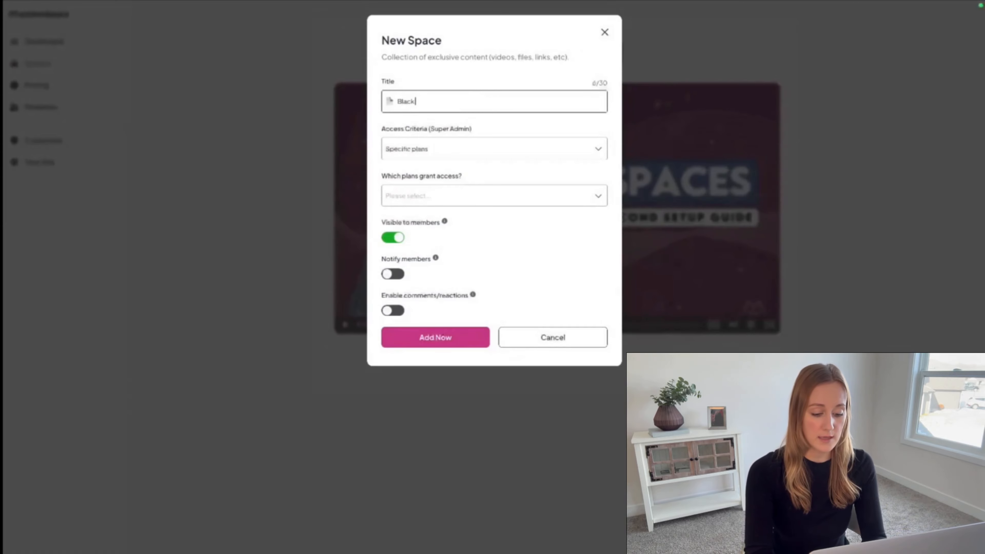
text(& White)
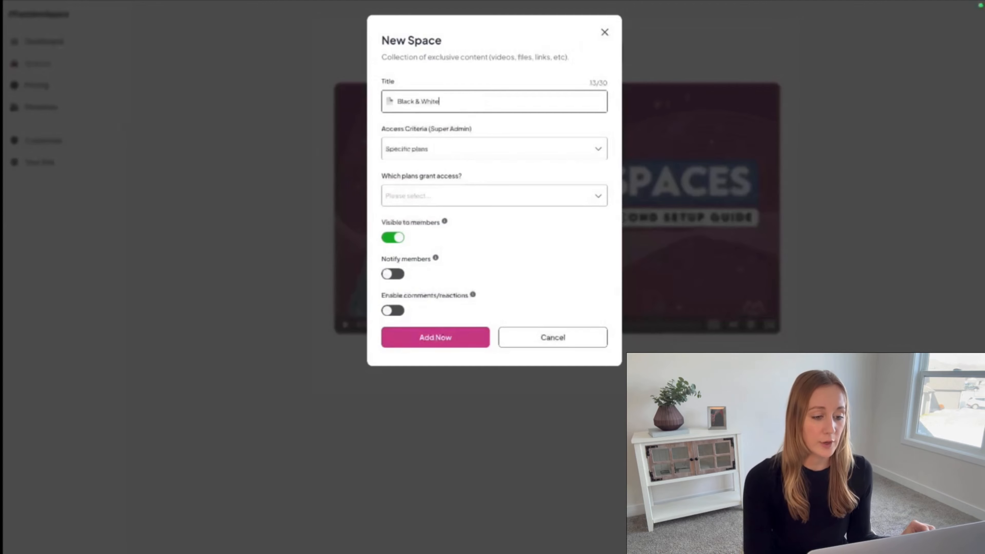
text( Print)
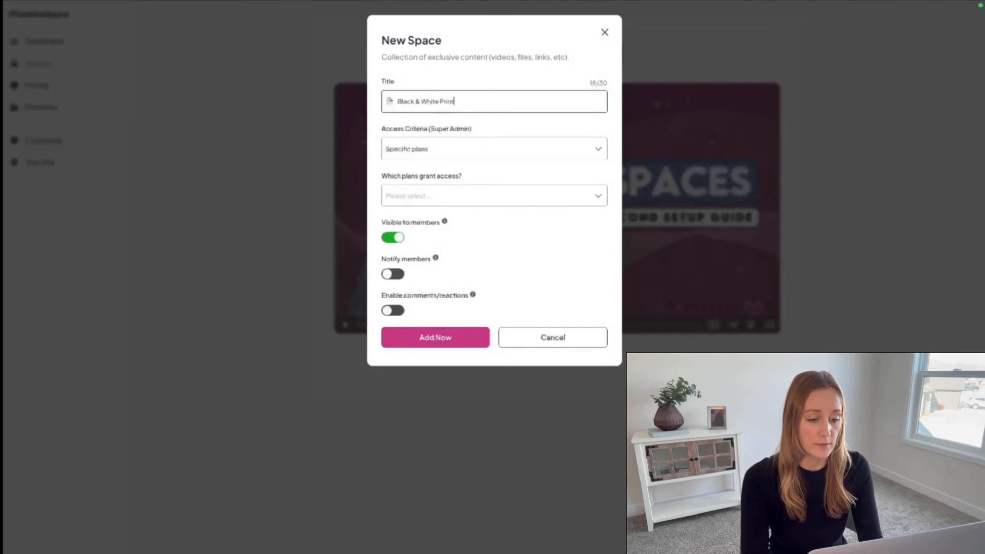
text(s)
Step: Find a white square emoji for the space's icon by searching for "white", and add the space
click(390, 102)
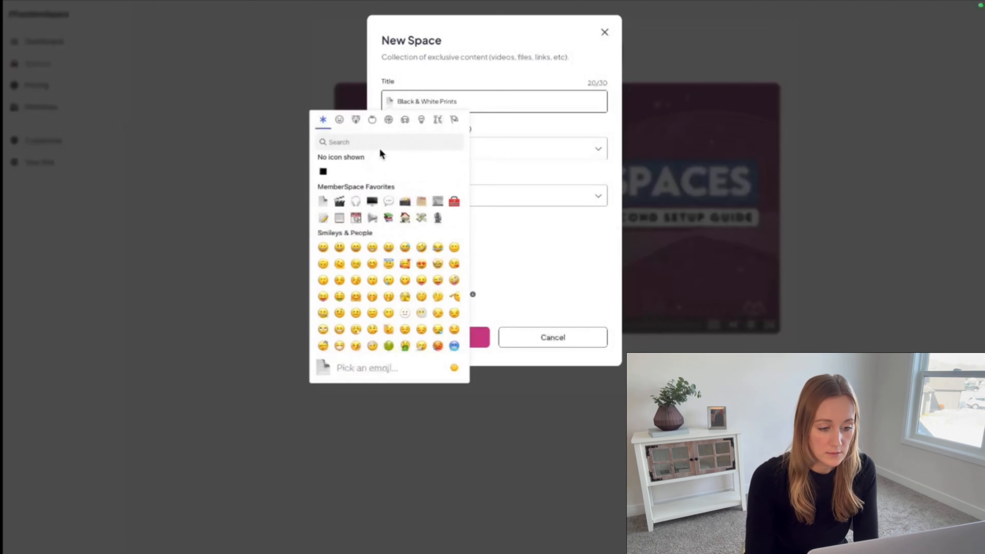
click(376, 143)
text(white)
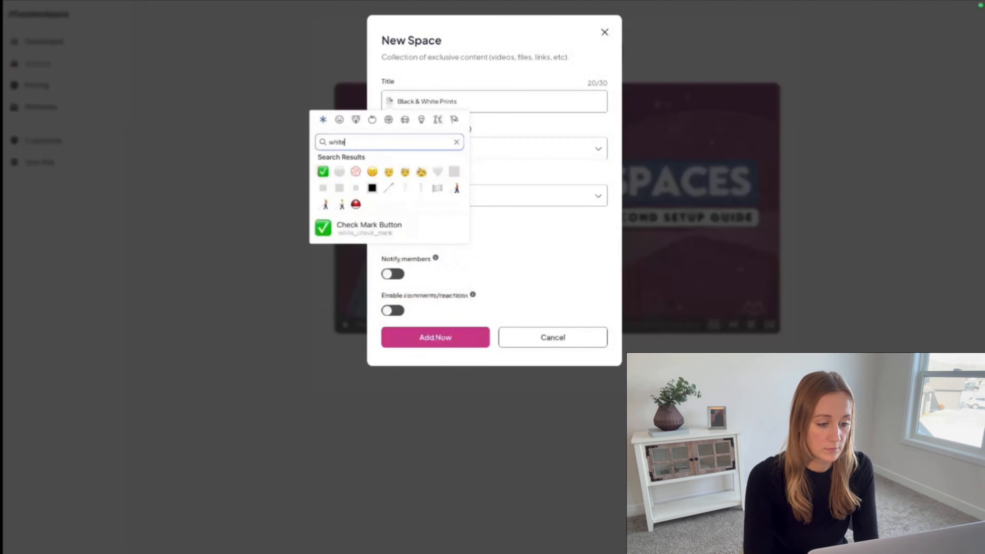
click(454, 171)
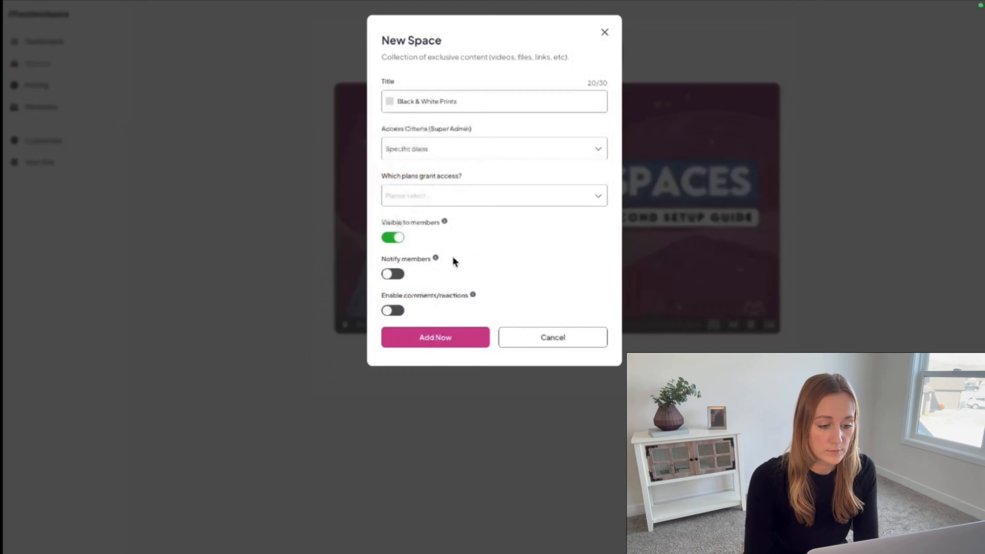
click(428, 340)
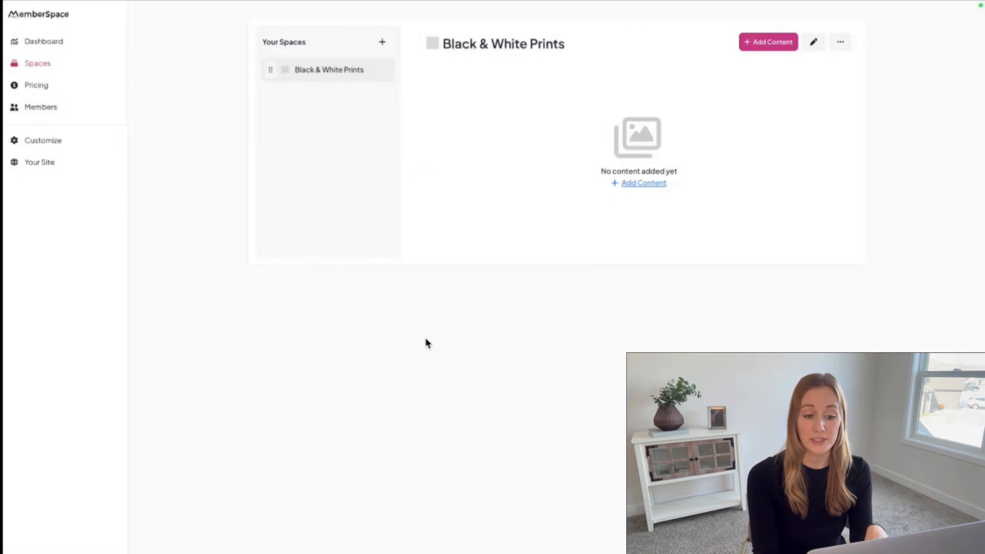
Step: Start a file item titled Image in the Black & White Prints space and upload Black & White - 8x10.png
click(643, 184)
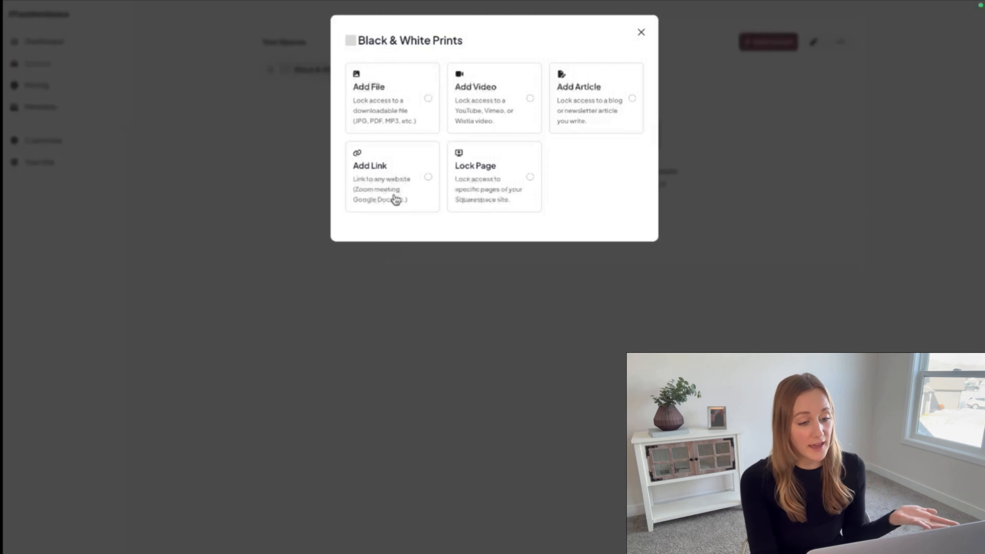
click(412, 112)
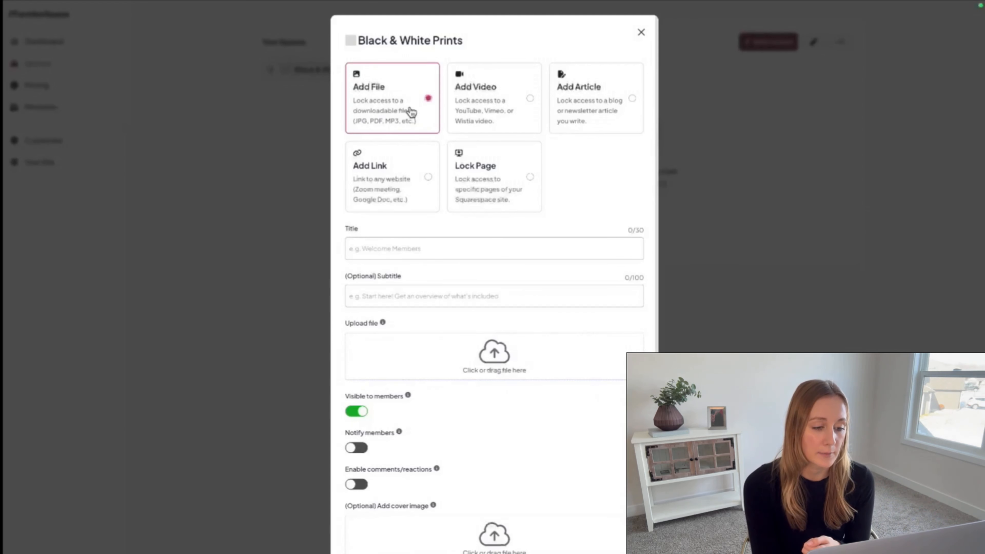
click(385, 254)
text(Image)
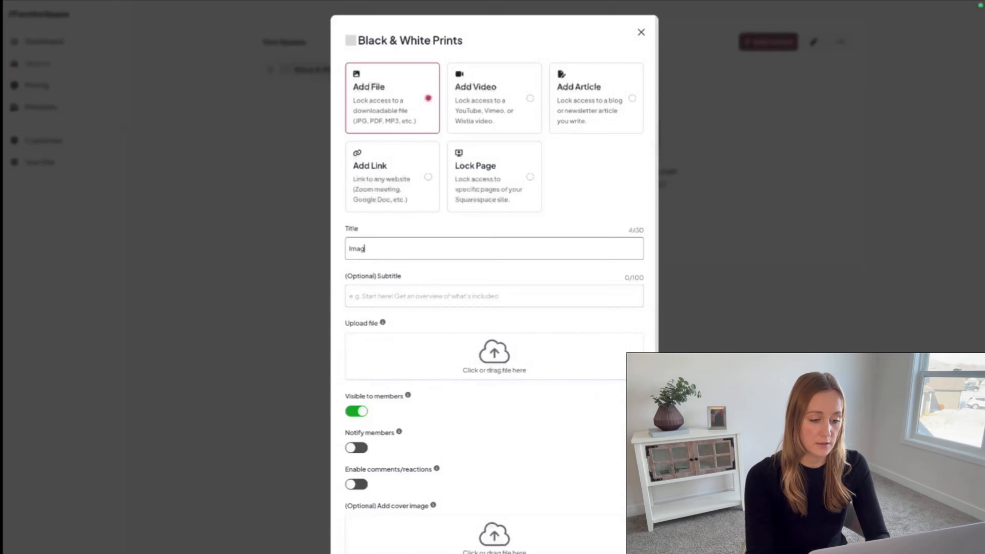
click(386, 350)
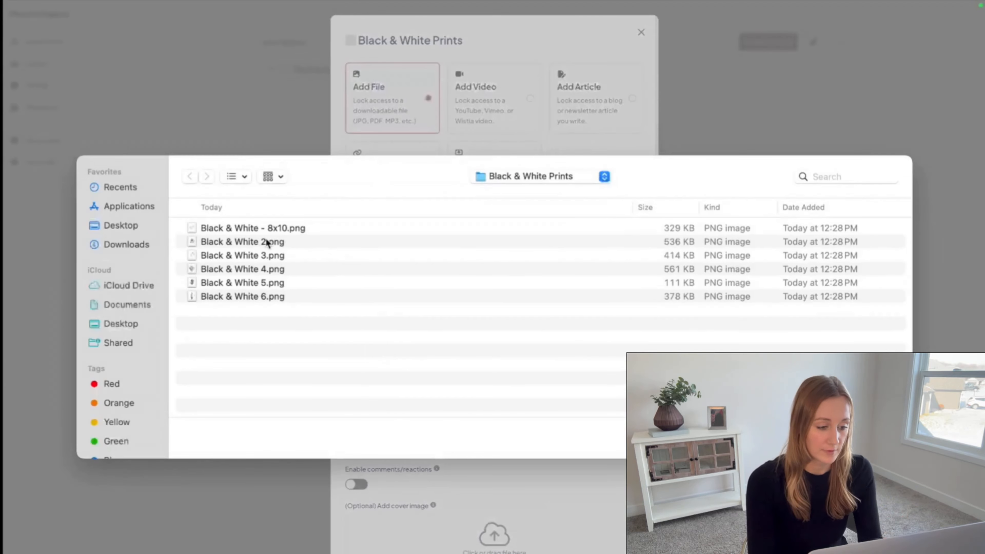
double_click(261, 228)
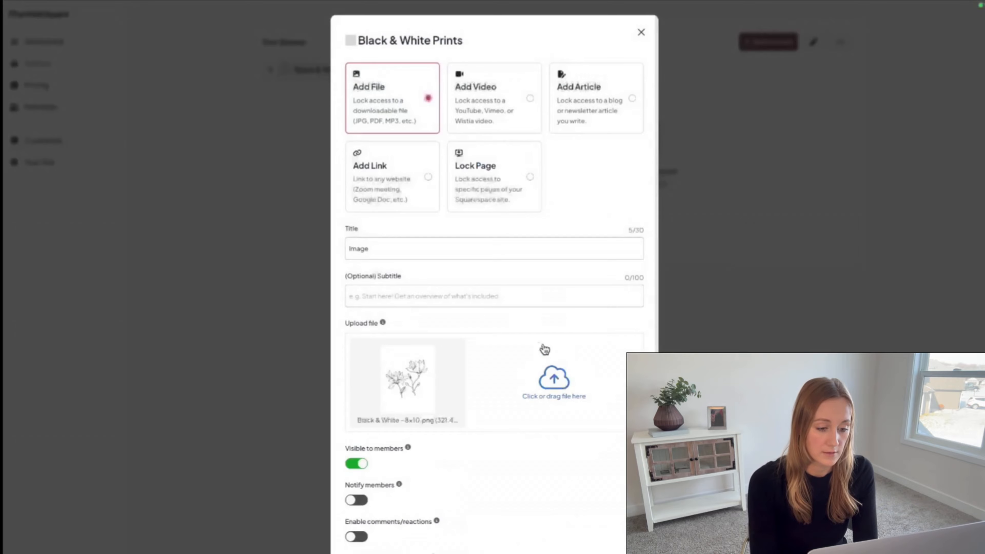
Step: Retitle the file item Image 1, use Black & White - 8x10.png as its cover image, and add it
click(475, 249)
text(1)
scroll(457, 372, down, 3)
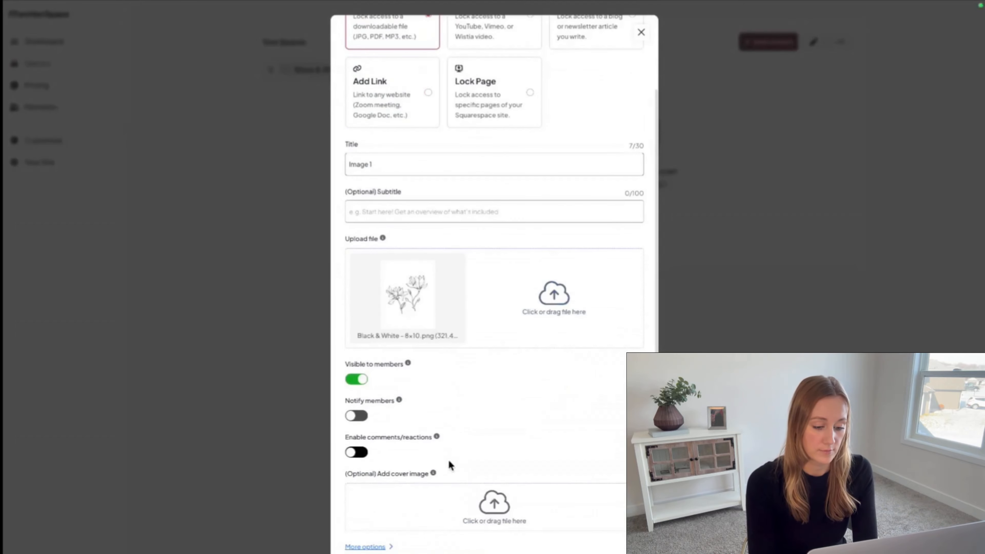
click(441, 516)
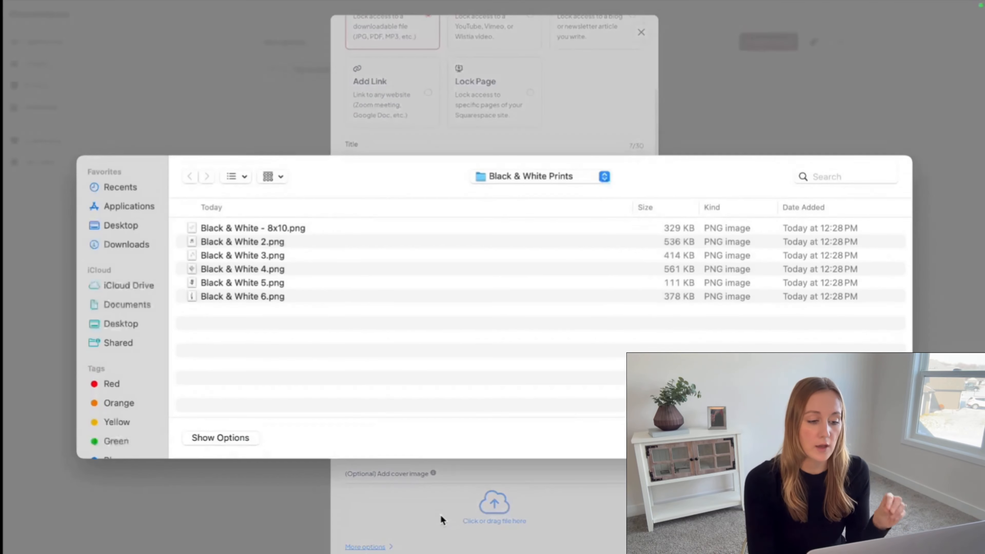
double_click(283, 227)
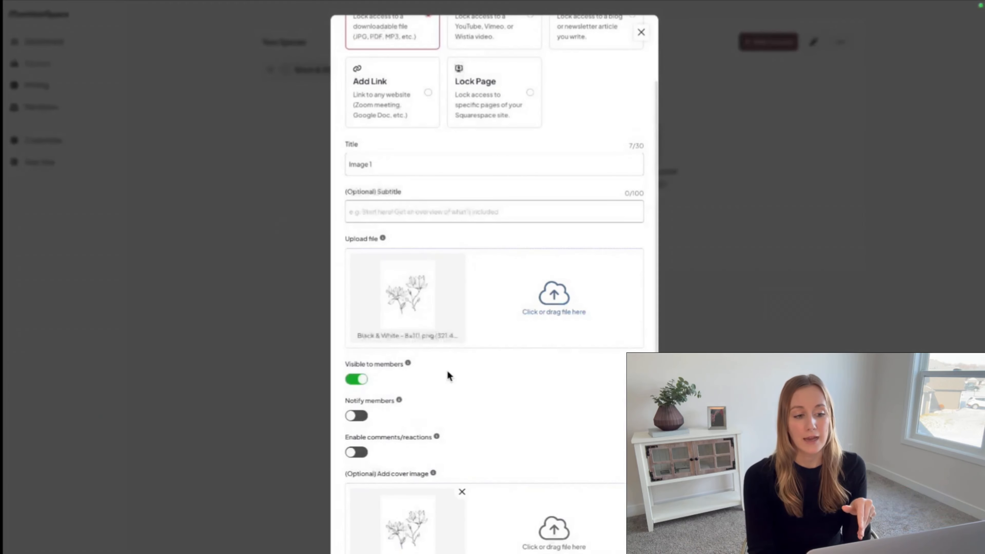
scroll(447, 371, down, 2)
scroll(447, 372, down, 1)
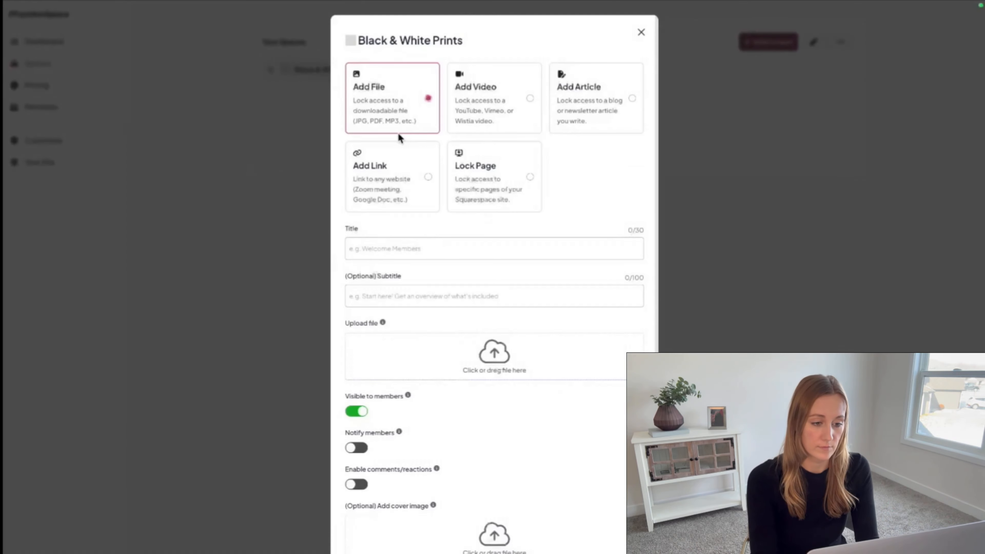
Step: Add a second file item titled Image 2 with Black & White 2.png as both the file and the cover image
text(Image 2)
click(277, 241)
double_click(278, 242)
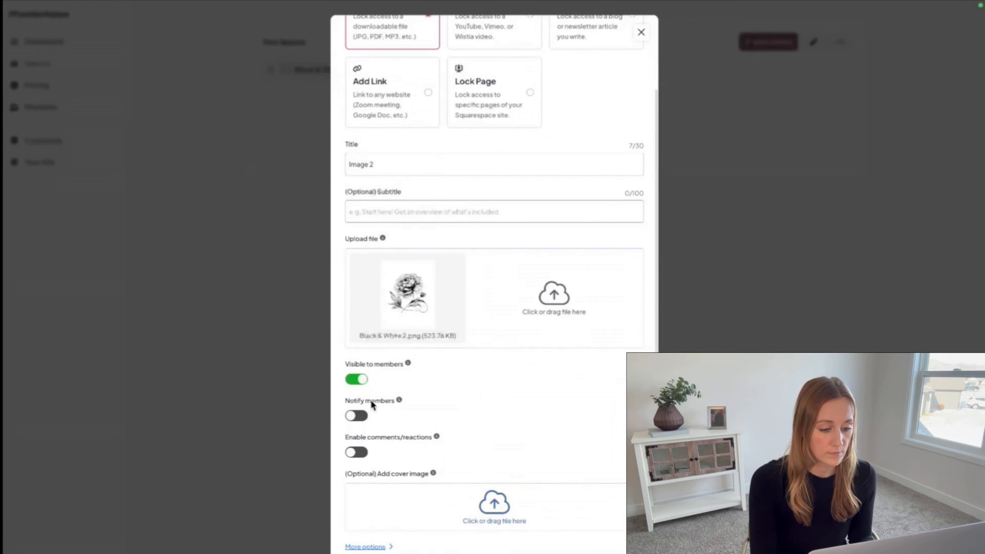
click(493, 502)
double_click(242, 234)
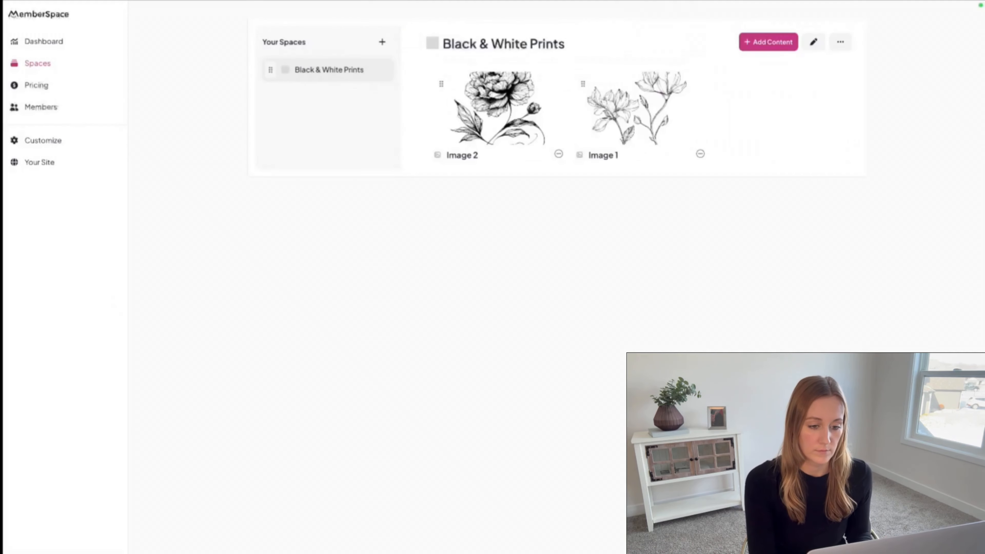
Step: Add file items titled Image 3 and Image 4 to the Black & White Prints space with their print files and cover images
click(768, 41)
click(391, 103)
click(412, 360)
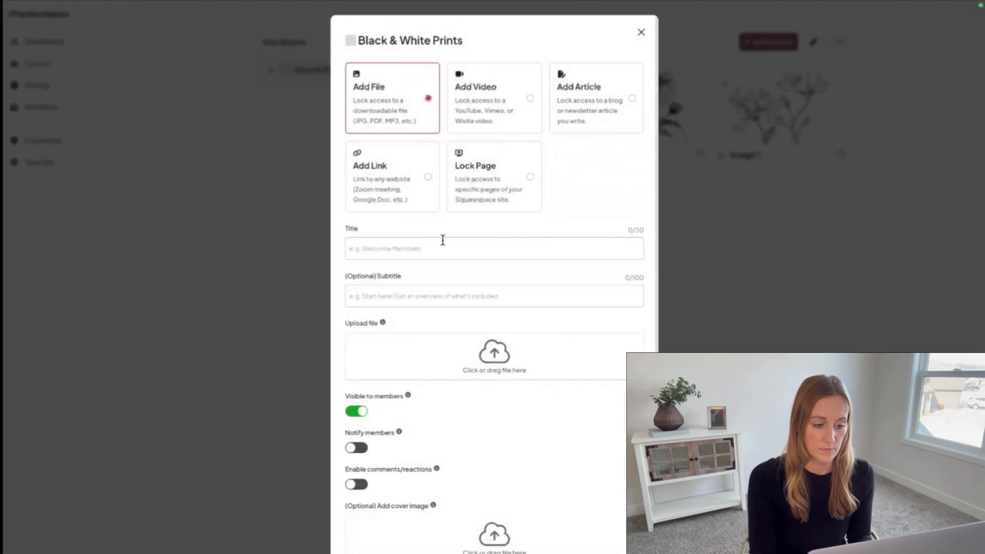
text(Image 4)
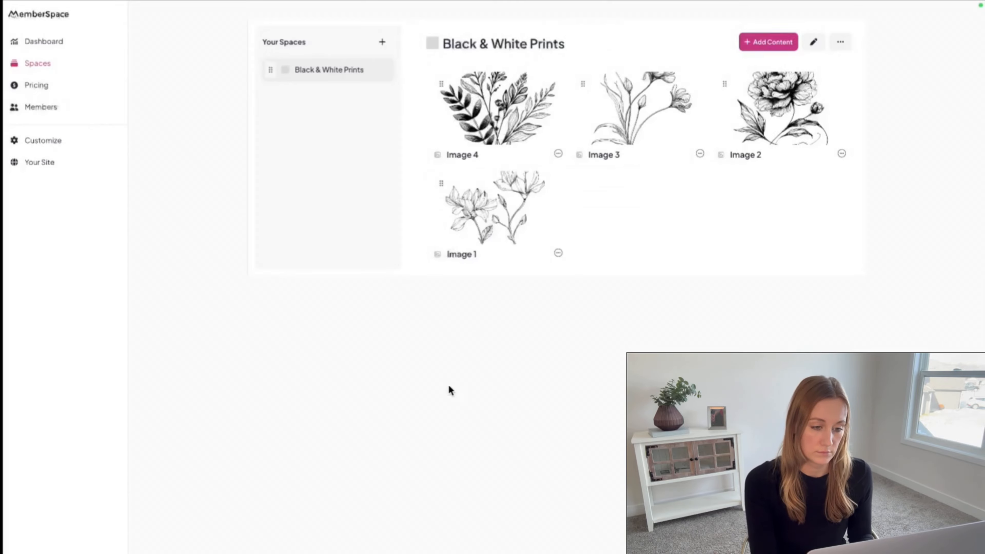
Step: Add a fifth file item titled Image 5 to the space with the bold leaf print as its cover image
click(768, 41)
click(392, 97)
click(426, 244)
text(Image 5)
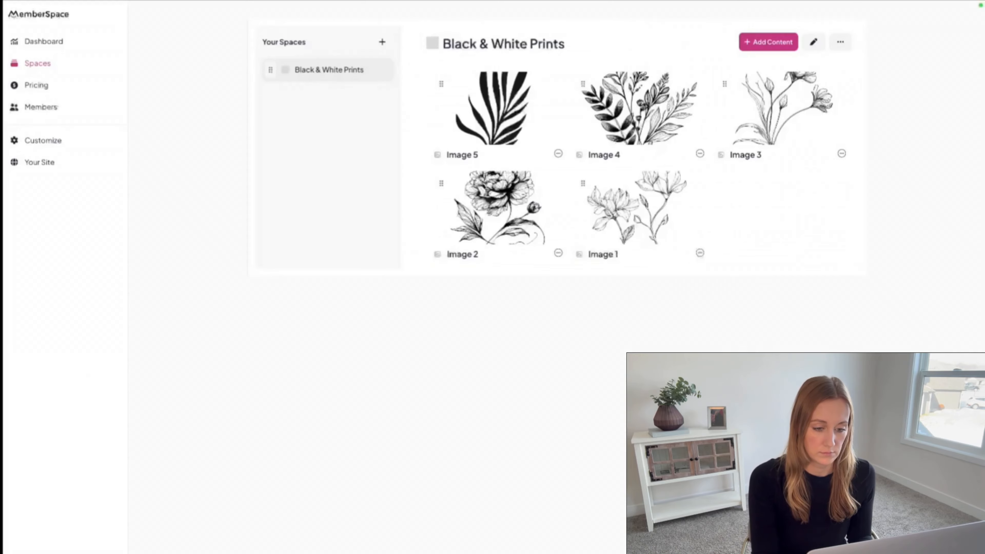
Step: Add a sixth file item titled Image 6 to the space with the upright leafy stem print as its cover image
click(768, 42)
click(411, 108)
click(409, 244)
text(Image 6)
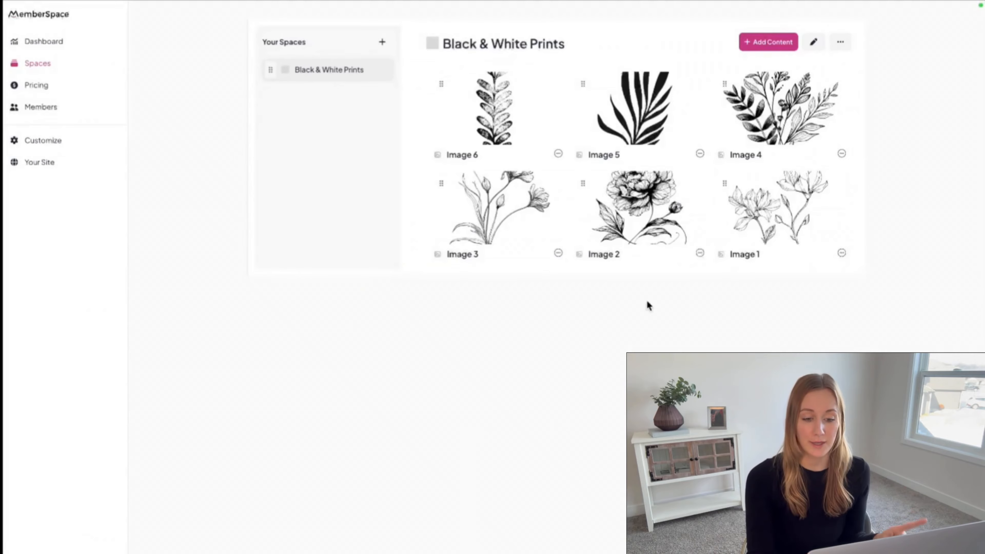
Step: Reorder the items in the Black & White Prints space to run in sequence from Image 1 to Image 6
drag(725, 183, 433, 106)
drag(724, 183, 574, 101)
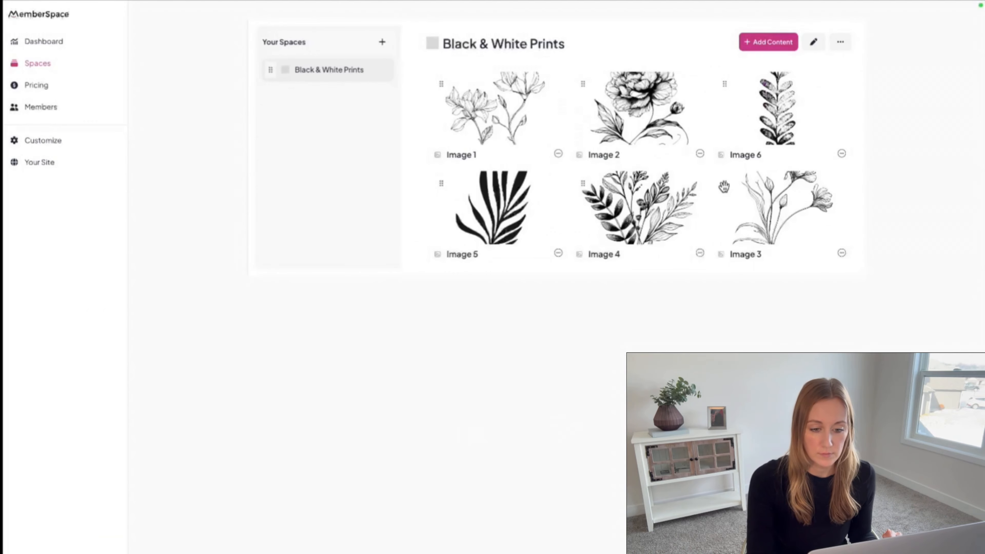
drag(724, 183, 430, 186)
drag(724, 183, 582, 184)
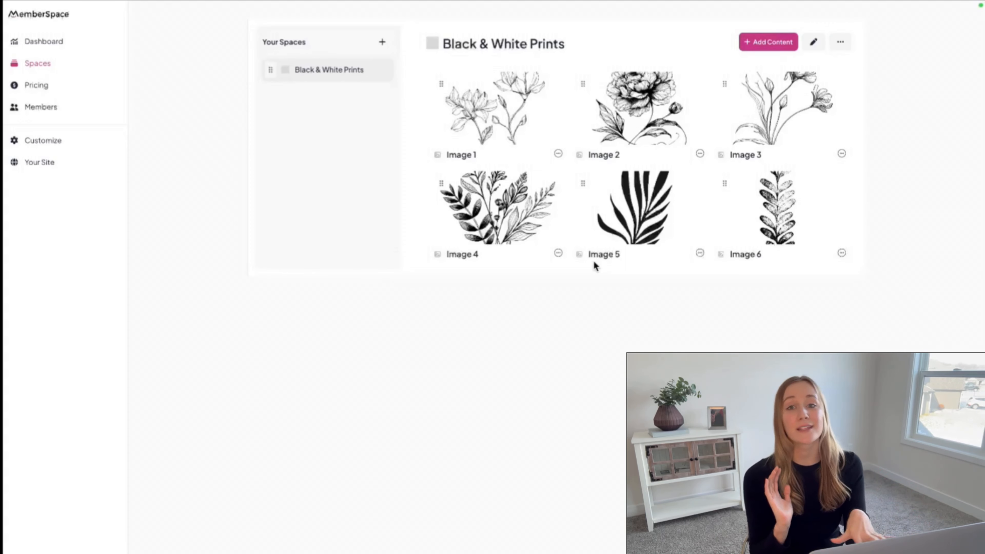
click(841, 43)
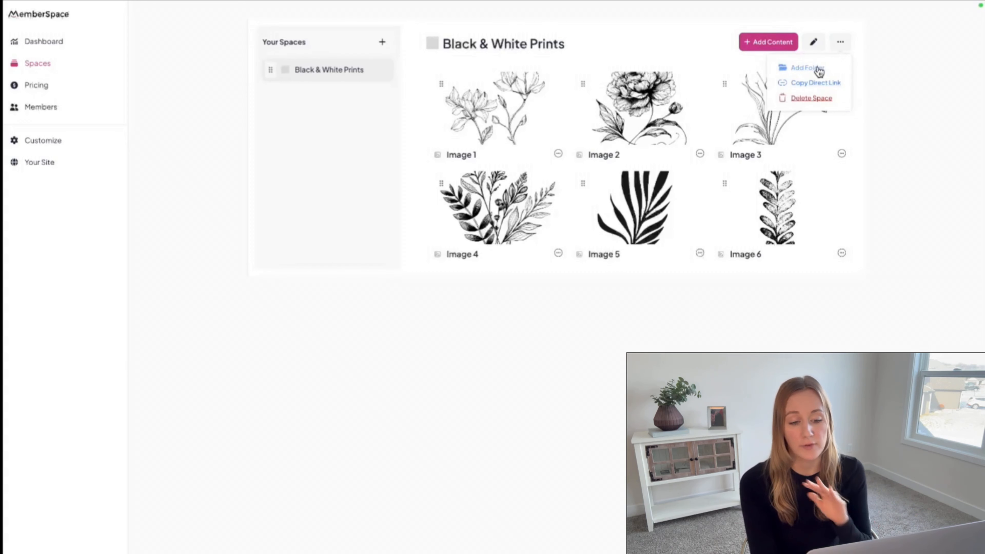
click(849, 225)
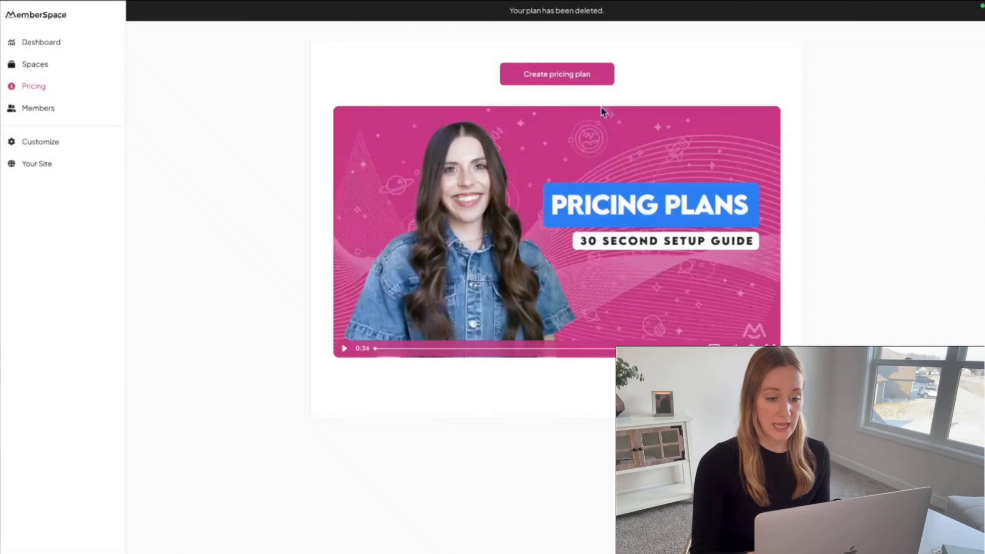
Step: Create a One Time Payment pricing plan named Black & White Prints for 5 USD with access to the Black & White Prints space
click(576, 74)
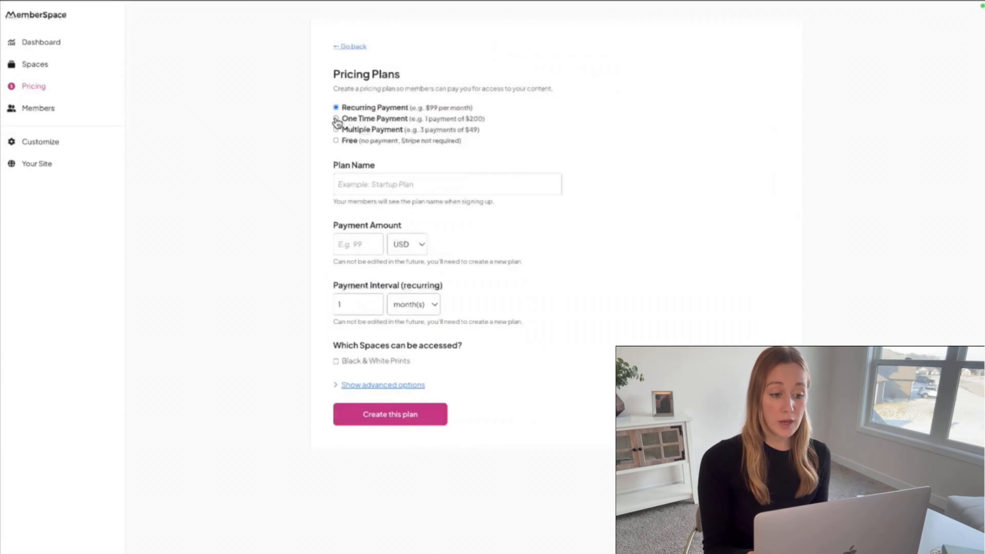
click(335, 119)
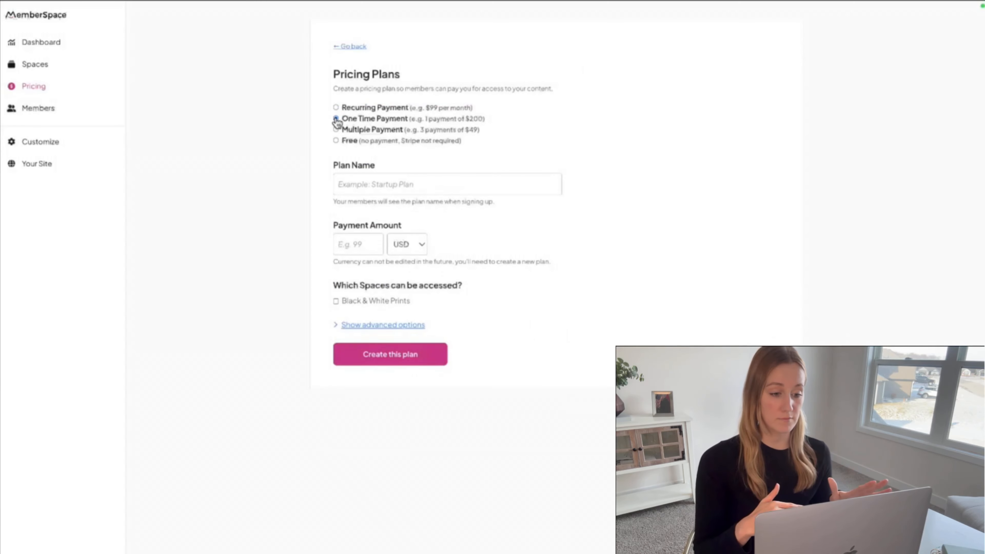
click(341, 184)
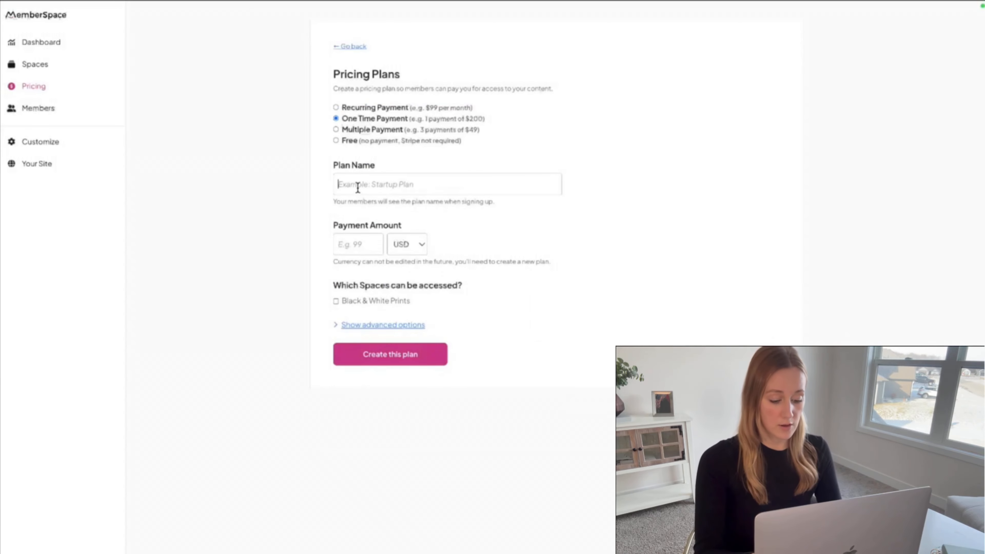
text(Black & Whit)
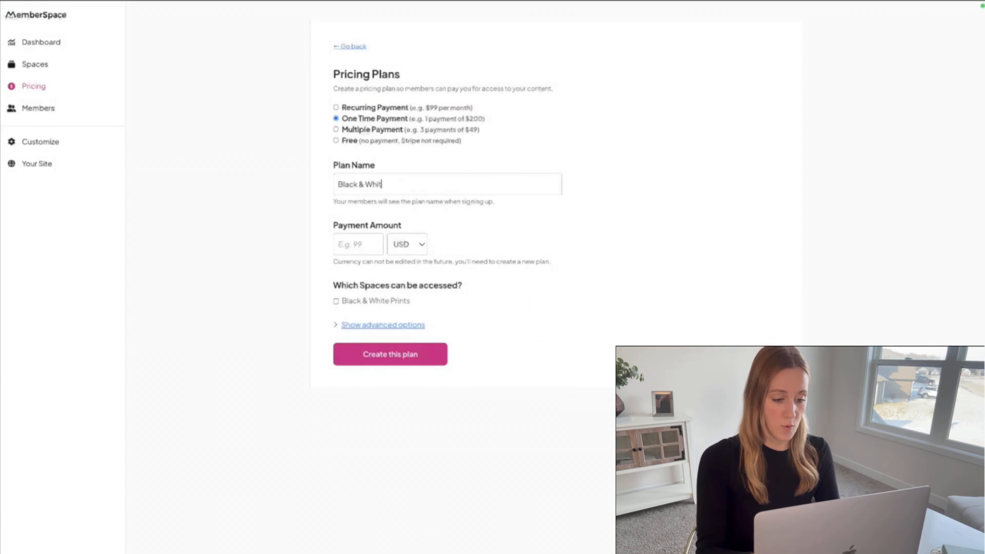
text(e Prints)
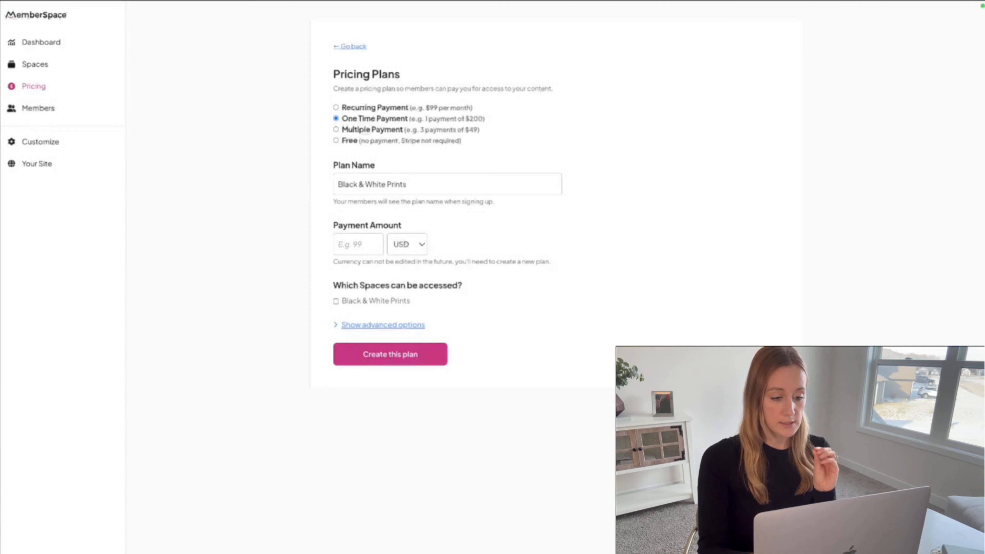
click(353, 244)
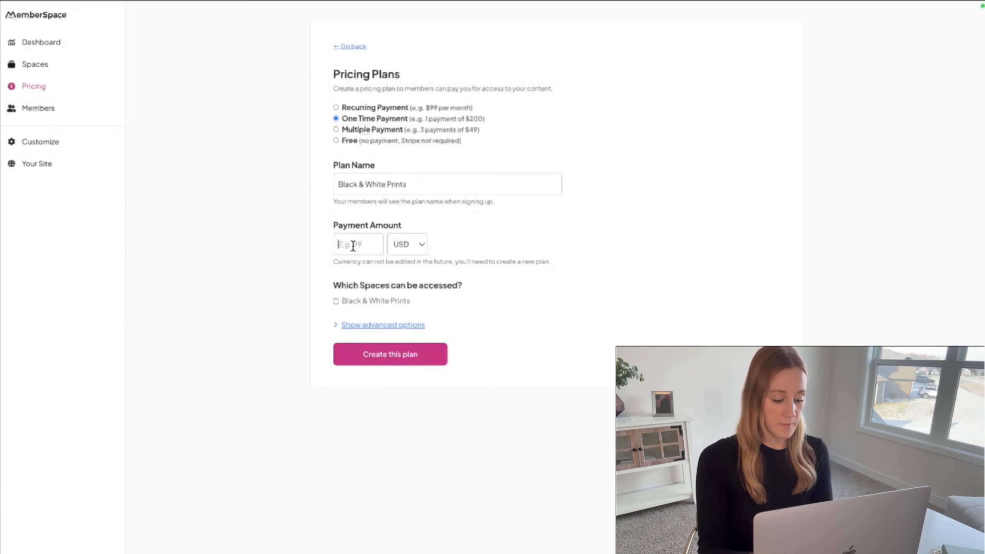
text(5)
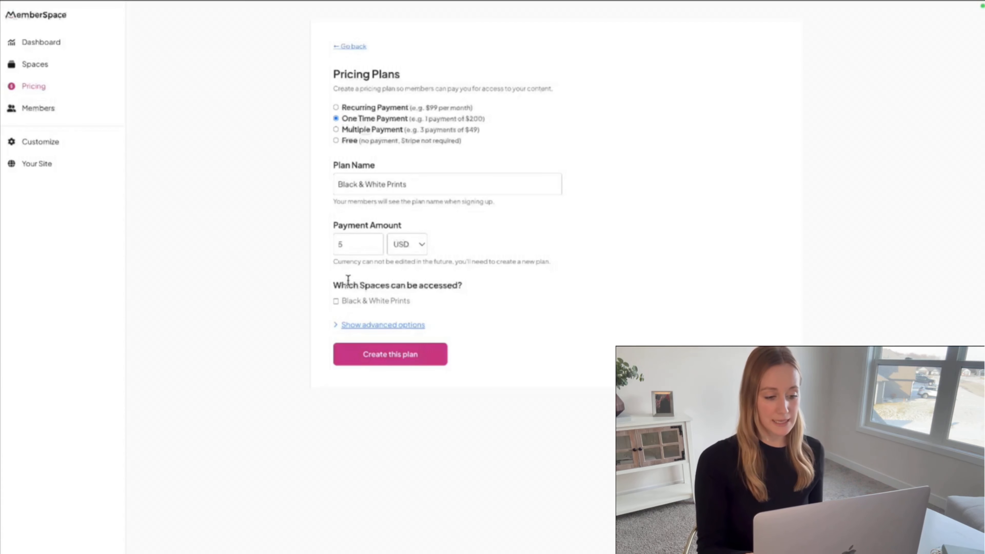
click(336, 303)
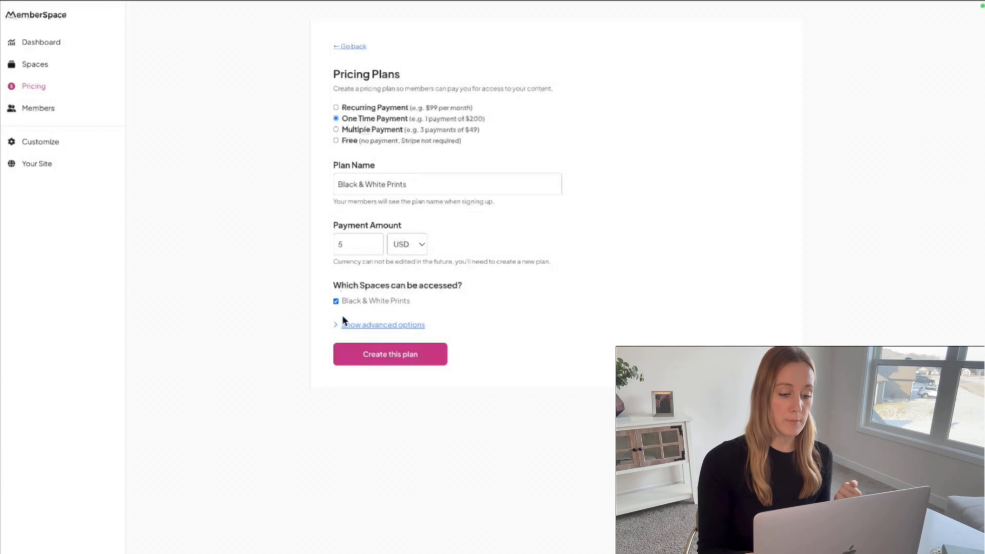
click(364, 359)
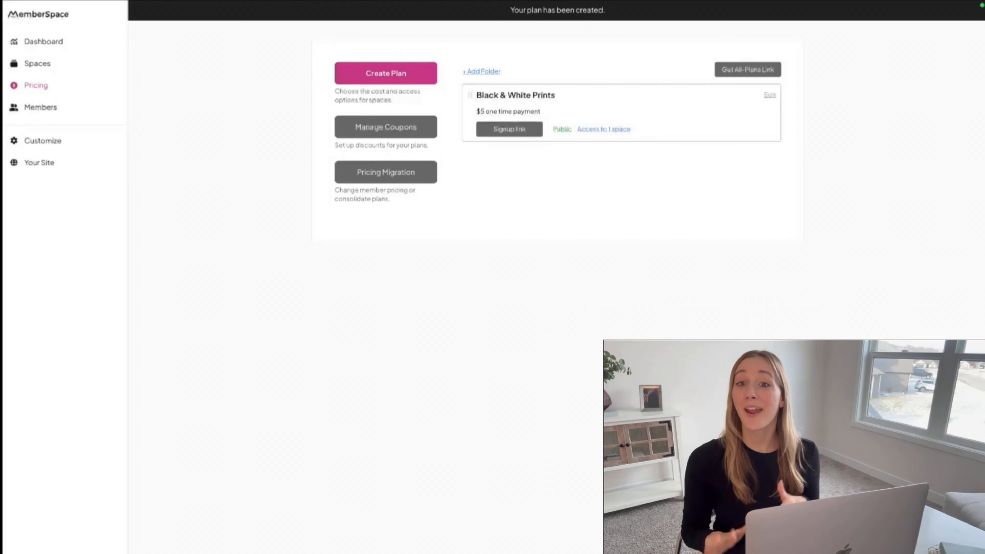
Step: Get the signup link of the Black & White Prints pricing plan
click(528, 134)
click(528, 131)
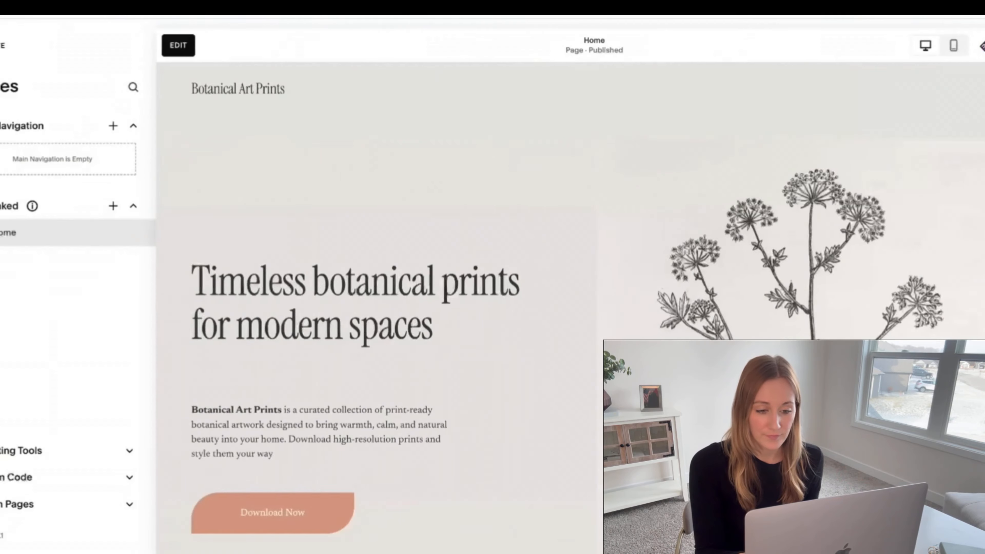
Step: Switch to Squarespace, edit the Home page's site footer, and open the content settings of the Purchase button under the Black & White Print Collection
click(186, 55)
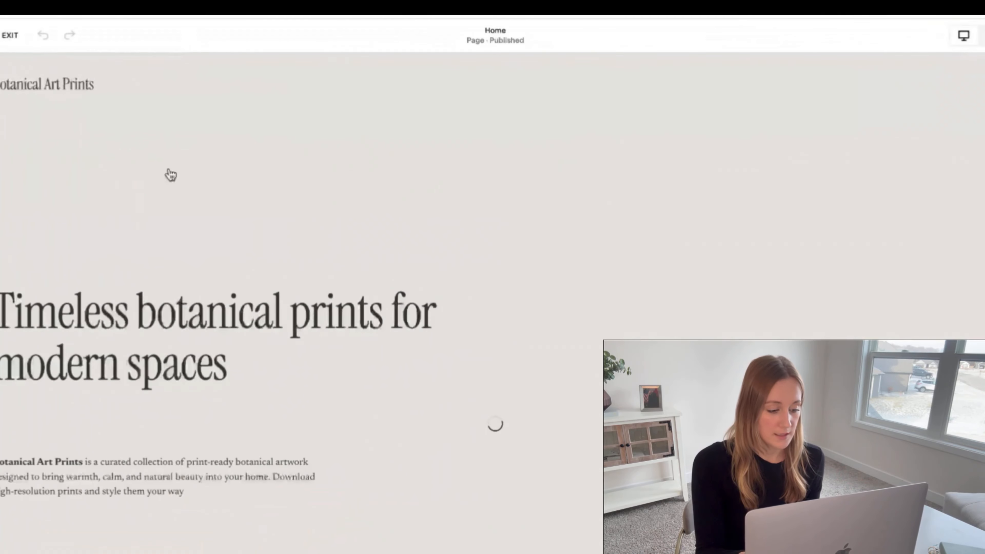
scroll(153, 490, down, 5)
scroll(153, 493, down, 8)
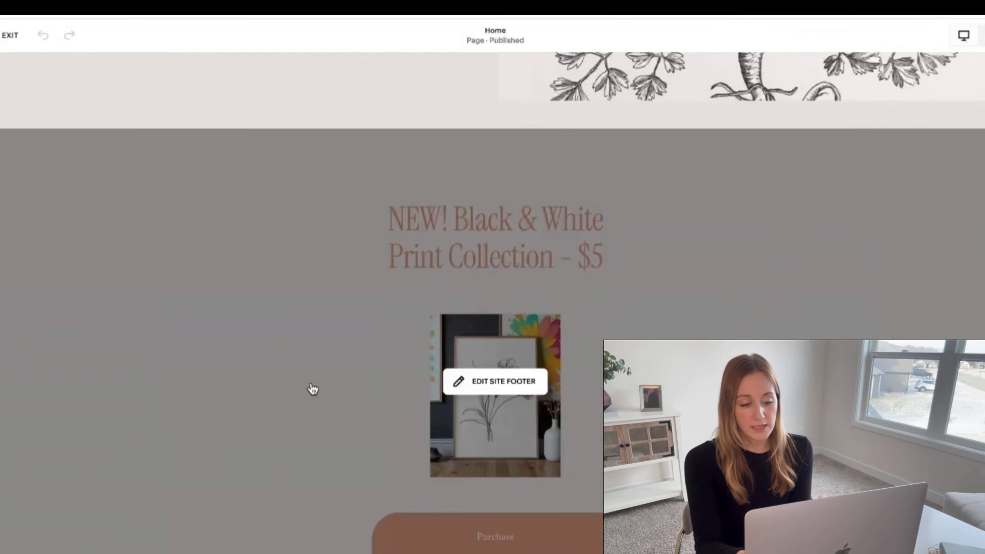
scroll(313, 390, down, 2)
click(784, 309)
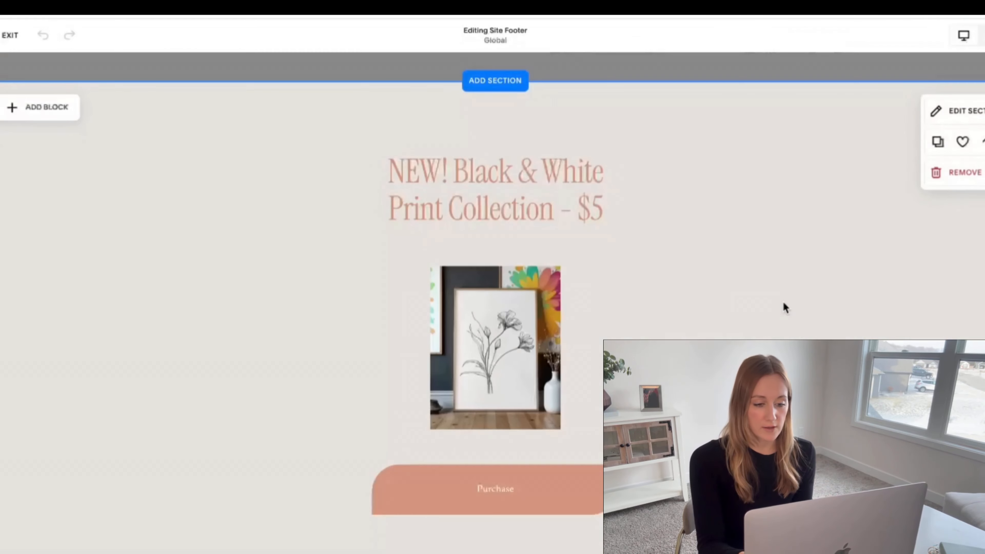
click(487, 488)
click(387, 440)
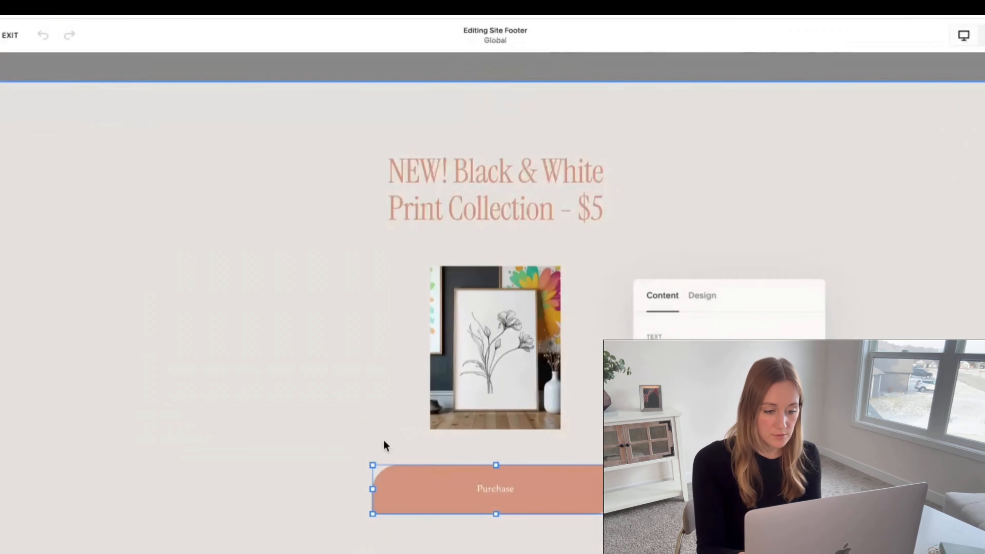